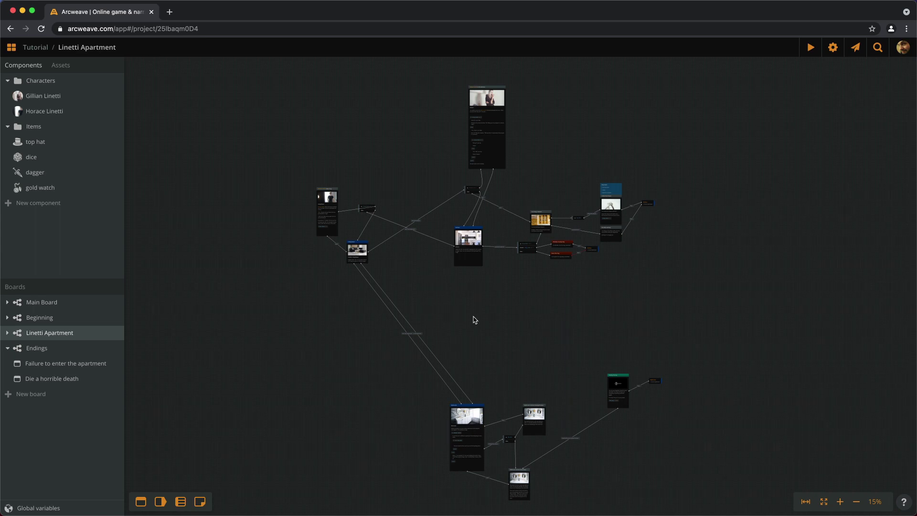
Step: Open the Share project dialog and switch on Public link access
{"action": "left_click", "coordinate": [855, 47]}
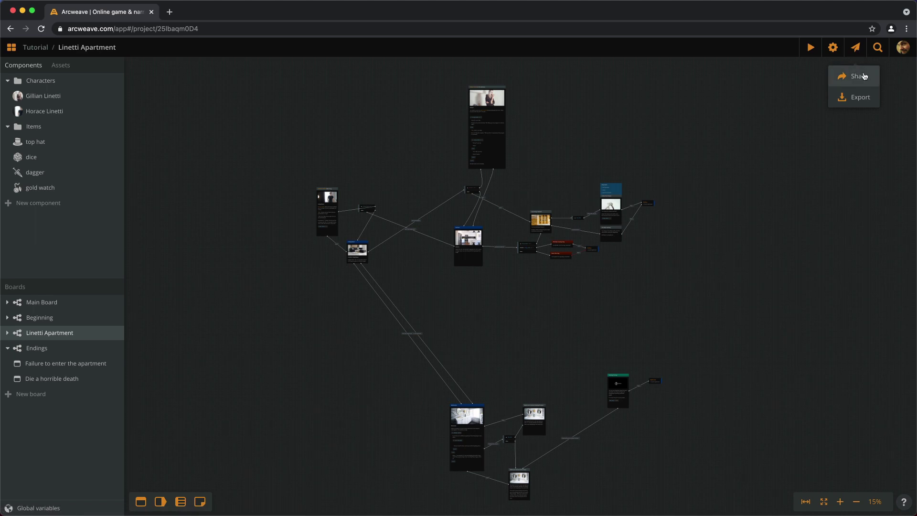
{"action": "left_click", "coordinate": [858, 77]}
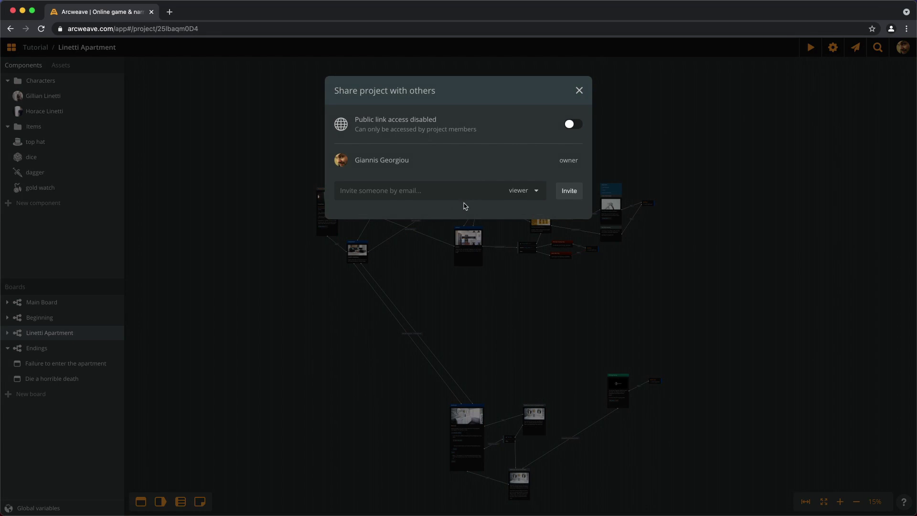
{"action": "left_click", "coordinate": [574, 126]}
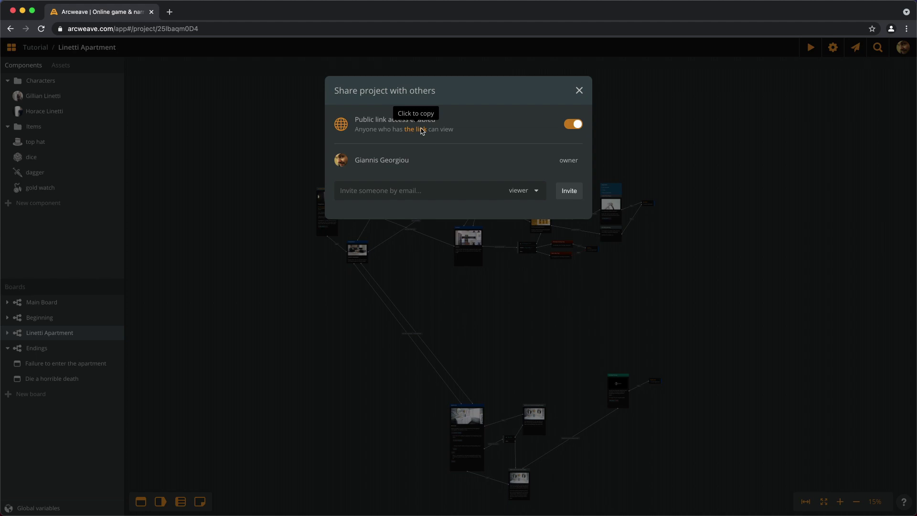
Step: Copy the public link, open its /play view in a new tab, then return to the board tab
{"action": "left_click", "coordinate": [422, 130]}
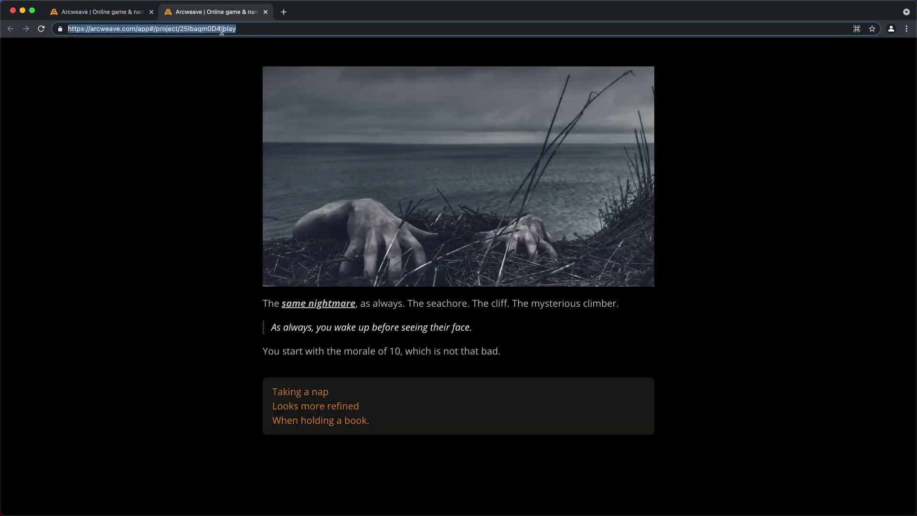
{"action": "left_click", "coordinate": [97, 15]}
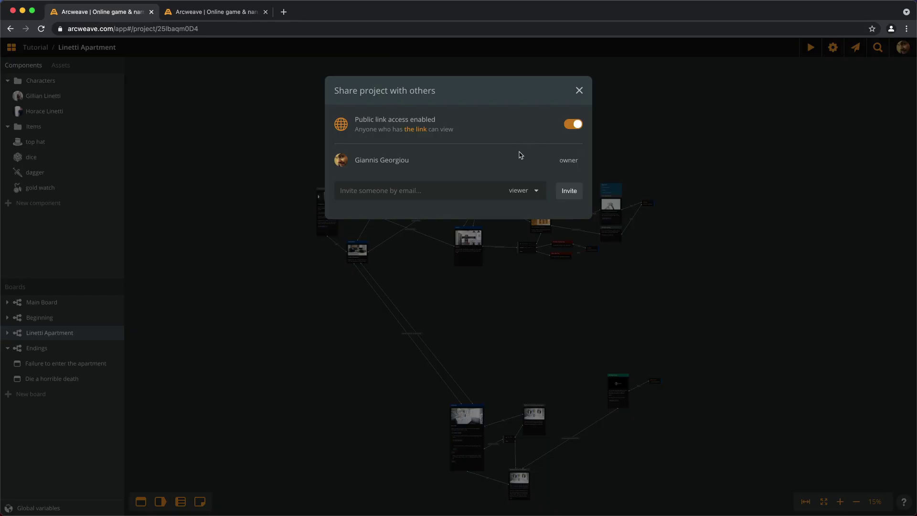
Step: Switch Public link access off and invite the collaborator by their e-mail address
{"action": "left_click", "coordinate": [574, 125]}
{"action": "left_click", "coordinate": [419, 194]}
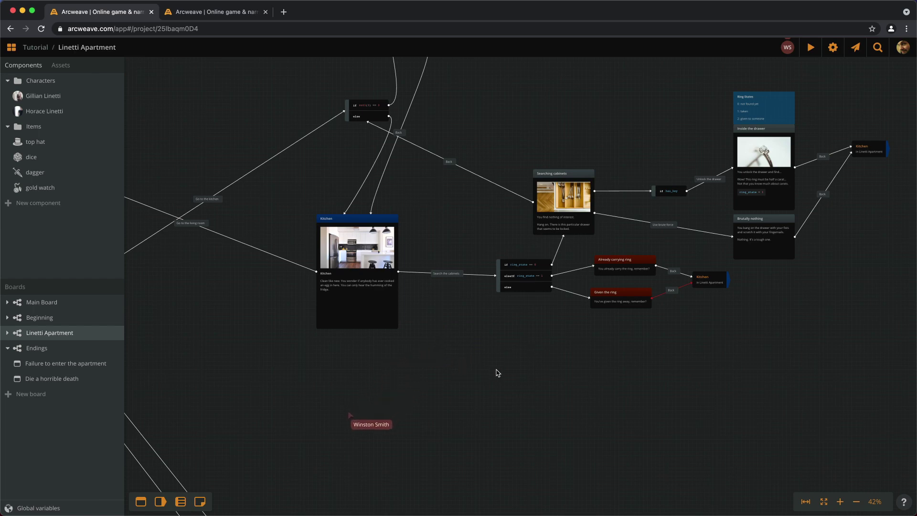
Step: Zoom in on the 'Awesome! I will add some ideas!' note below Kitchen, then zoom out to the new empty node
{"action": "scroll", "coordinate": [478, 387], "scroll_direction": "down", "scroll_amount": 3}
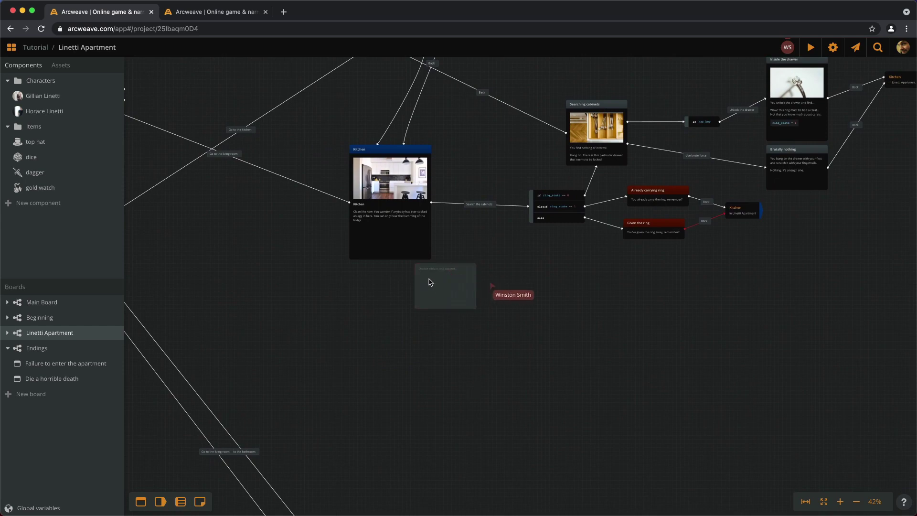
{"action": "scroll", "coordinate": [436, 279], "scroll_direction": "up", "scroll_amount": 10}
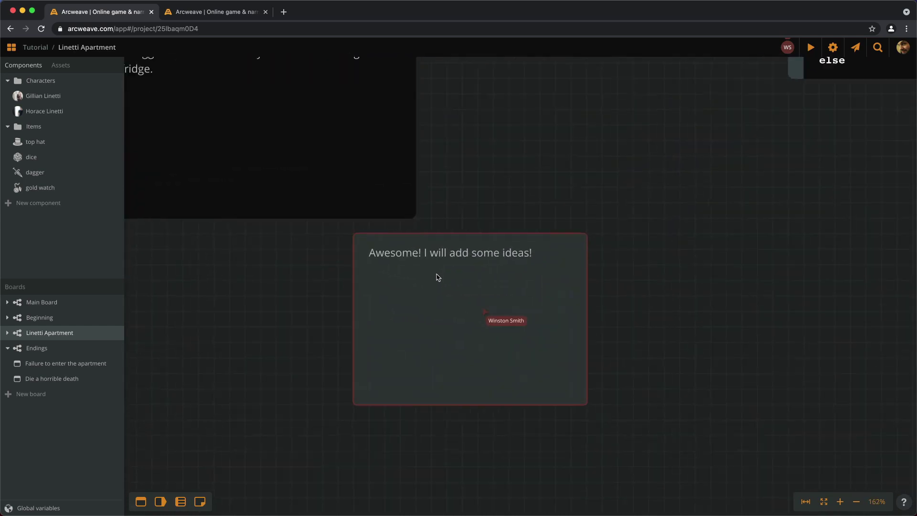
{"action": "scroll", "coordinate": [438, 277], "scroll_direction": "up", "scroll_amount": 2}
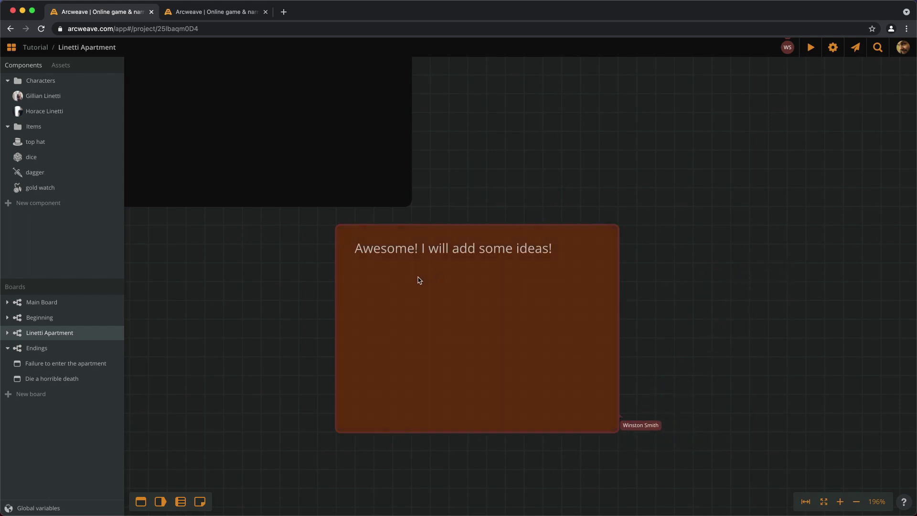
{"action": "scroll", "coordinate": [399, 279], "scroll_direction": "down", "scroll_amount": 6}
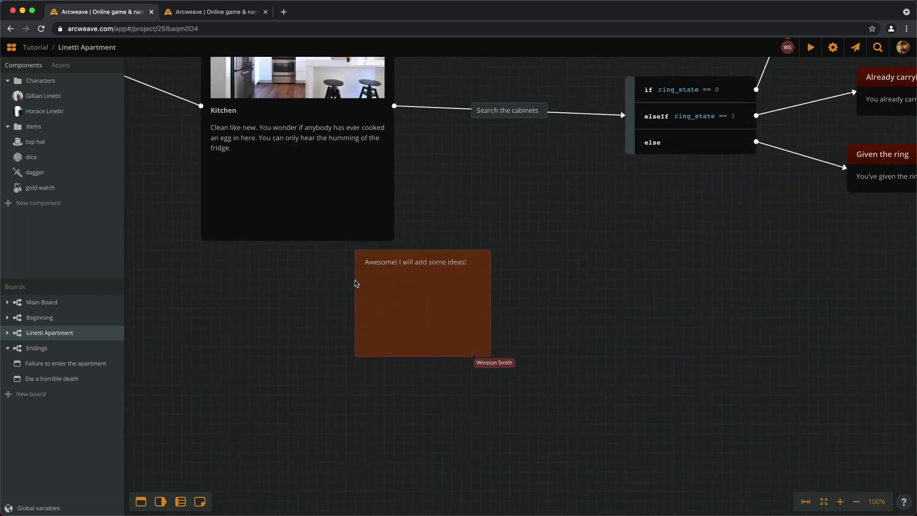
{"action": "scroll", "coordinate": [355, 284], "scroll_direction": "down", "scroll_amount": 6}
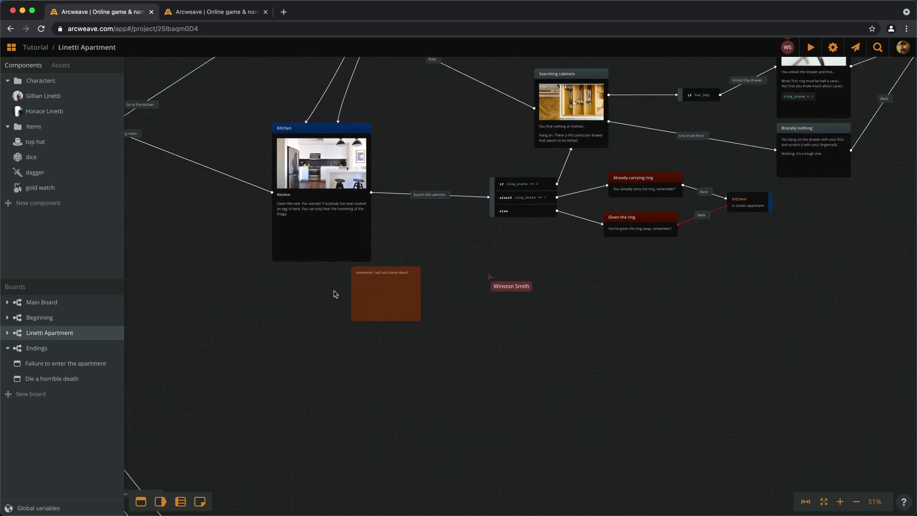
{"action": "scroll", "coordinate": [331, 323], "scroll_direction": "down", "scroll_amount": 1}
Step: Add a note beside the Given the ring node reading 'let's try and merge those two in one.'
{"action": "left_click_drag", "start_coordinate": [532, 336], "coordinate": [433, 336]}
{"action": "scroll", "coordinate": [441, 299], "scroll_direction": "up", "scroll_amount": 3}
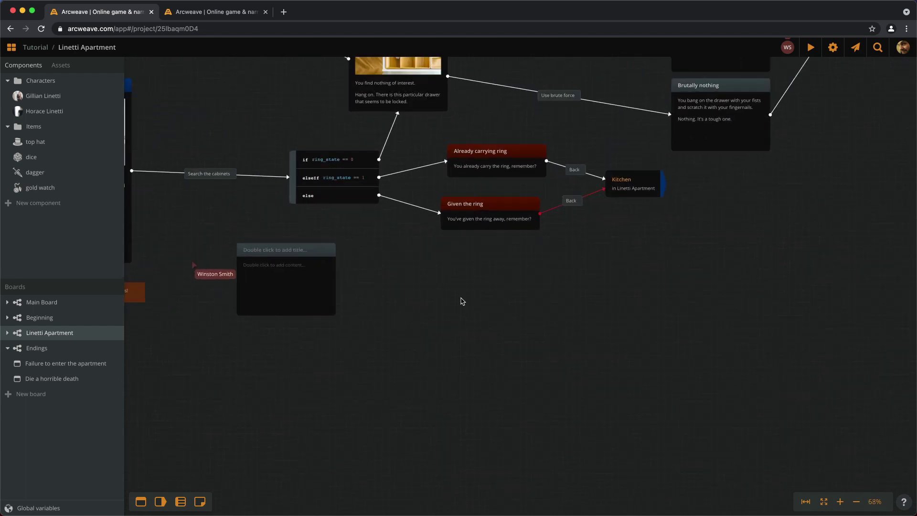
{"action": "scroll", "coordinate": [597, 262], "scroll_direction": "up", "scroll_amount": 4}
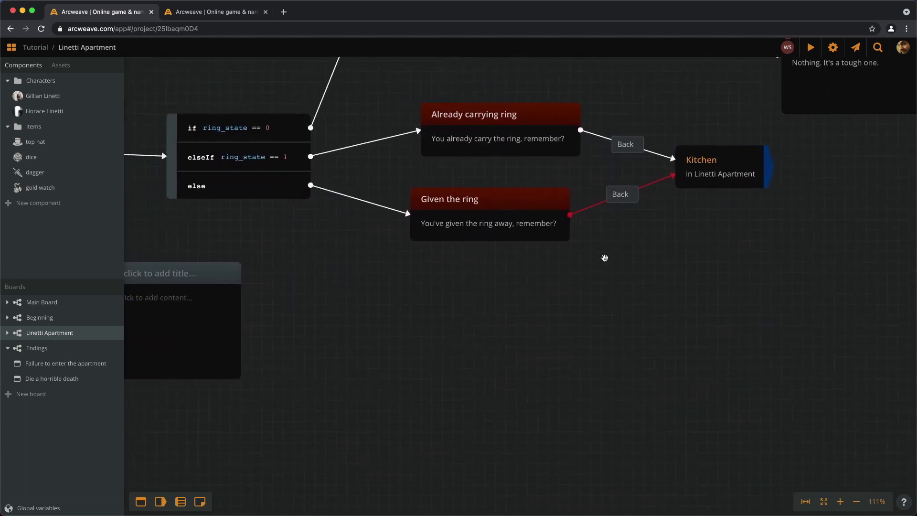
{"action": "left_click_drag", "start_coordinate": [613, 258], "coordinate": [633, 244]}
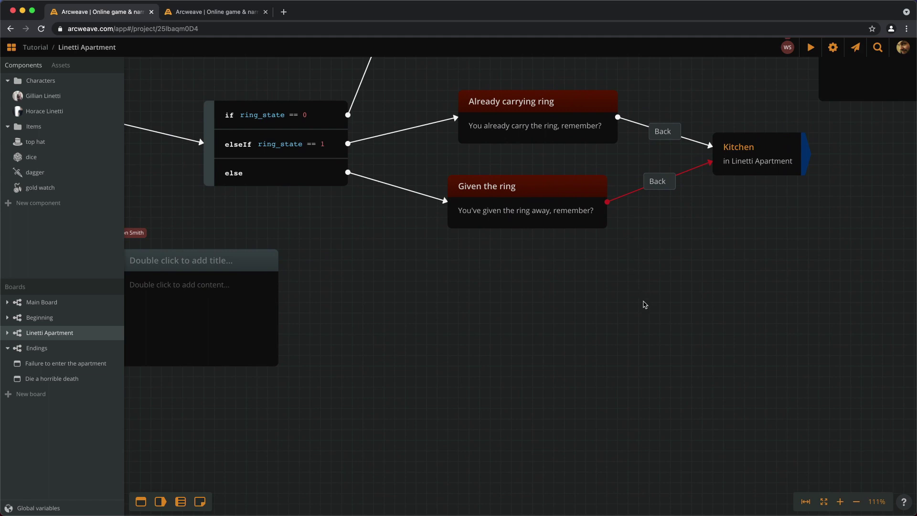
{"action": "double_click", "coordinate": [643, 319]}
{"action": "left_click_drag", "start_coordinate": [637, 296], "coordinate": [593, 262]}
{"action": "double_click", "coordinate": [594, 263]}
{"action": "type", "text": "let's try and merge those two in one."}
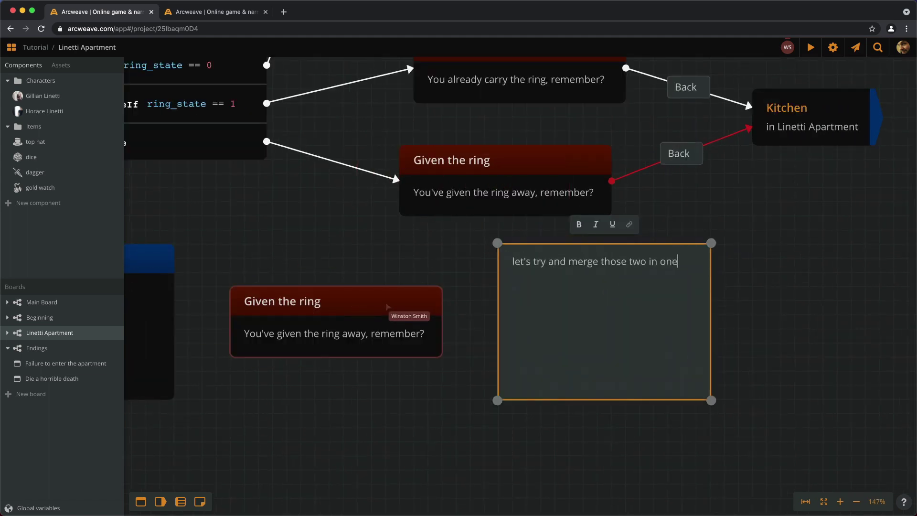
Step: Make the new note orange
{"action": "right_click", "coordinate": [656, 326]}
{"action": "left_click", "coordinate": [687, 363]}
{"action": "scroll", "coordinate": [667, 253], "scroll_direction": "down", "scroll_amount": 5}
{"action": "scroll", "coordinate": [707, 344], "scroll_direction": "down", "scroll_amount": 3}
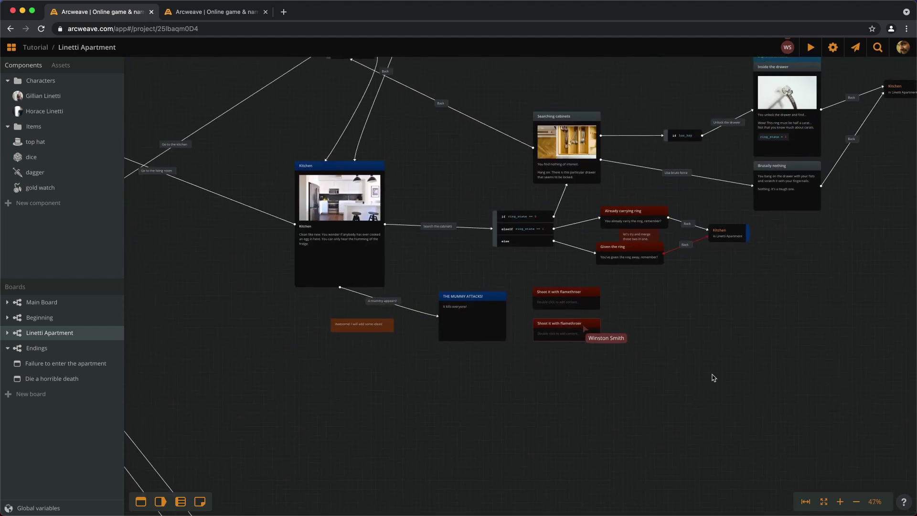
{"action": "scroll", "coordinate": [389, 319], "scroll_direction": "up", "scroll_amount": 4}
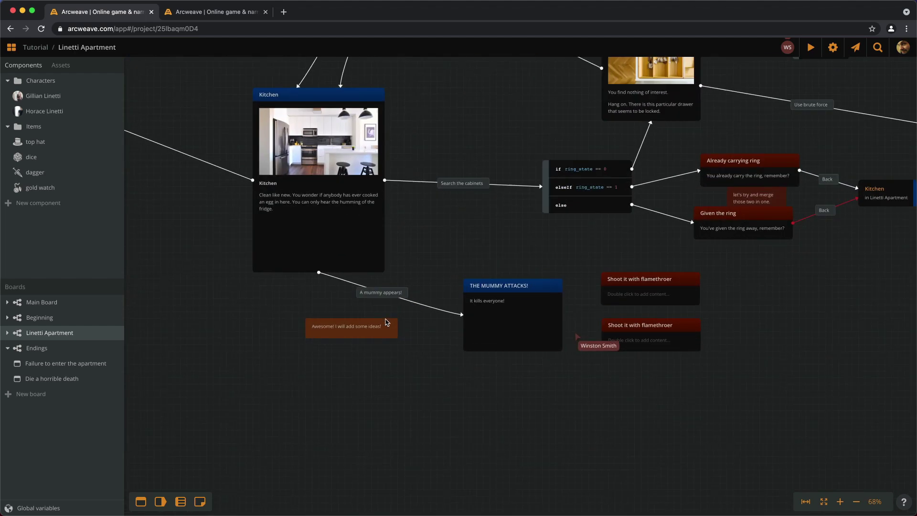
{"action": "scroll", "coordinate": [390, 319], "scroll_direction": "up", "scroll_amount": 2}
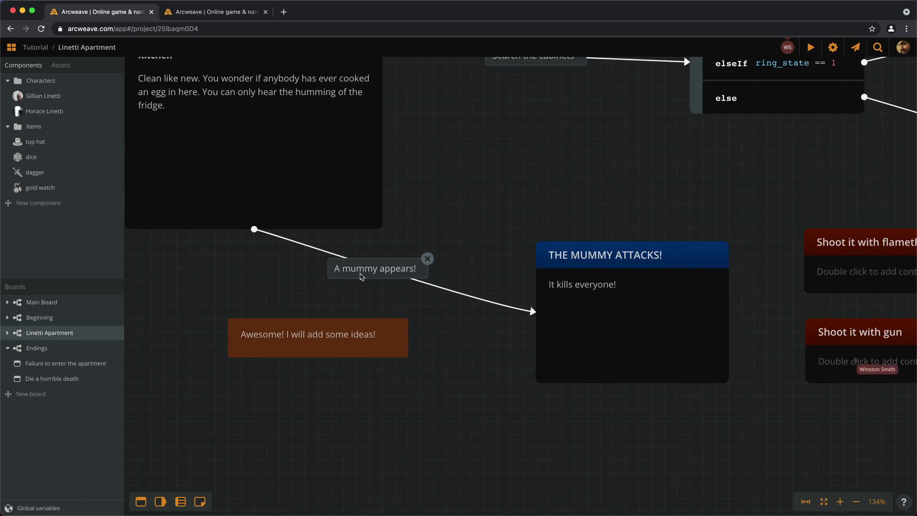
Step: Bring THE MUMMY ATTACKS! node into view and open its text for editing
{"action": "left_click_drag", "start_coordinate": [438, 327], "coordinate": [274, 312]}
{"action": "scroll", "coordinate": [392, 295], "scroll_direction": "up", "scroll_amount": 2}
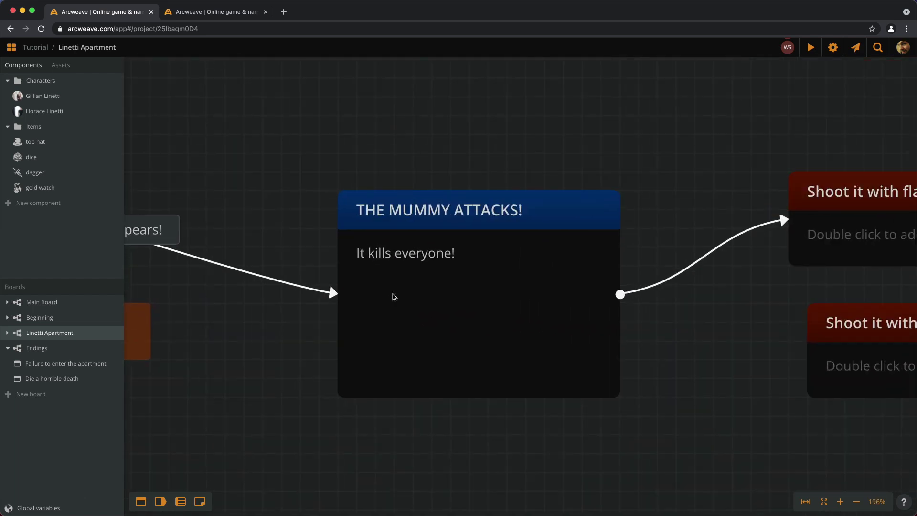
{"action": "left_click", "coordinate": [469, 316]}
{"action": "left_click", "coordinate": [469, 316]}
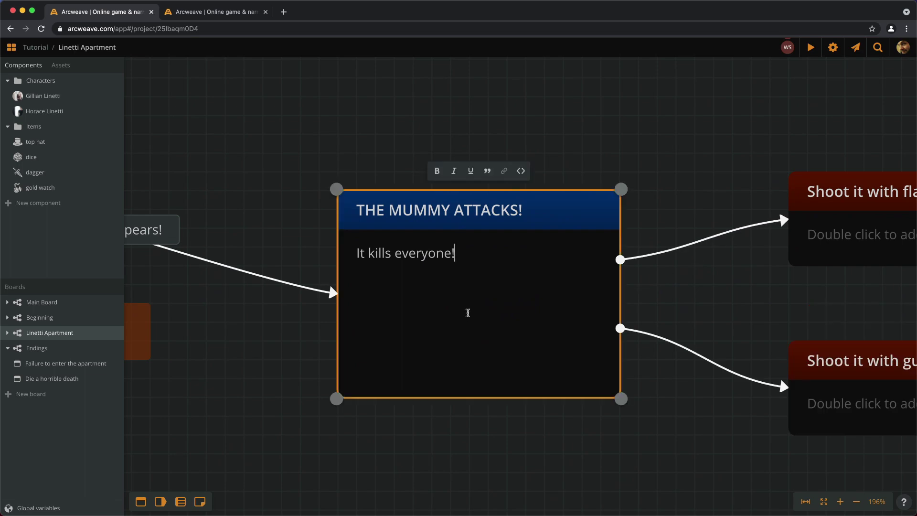
Step: Pan and zoom out on the board, then open the sharing and export menu
{"action": "left_click_drag", "start_coordinate": [720, 419], "coordinate": [485, 383]}
{"action": "scroll", "coordinate": [549, 334], "scroll_direction": "down", "scroll_amount": 5}
{"action": "left_click", "coordinate": [854, 47]}
Step: Remove the editor collaborator through the role dropdown, close the Share dialog, and deselect the flamethrower node
{"action": "left_click", "coordinate": [854, 78]}
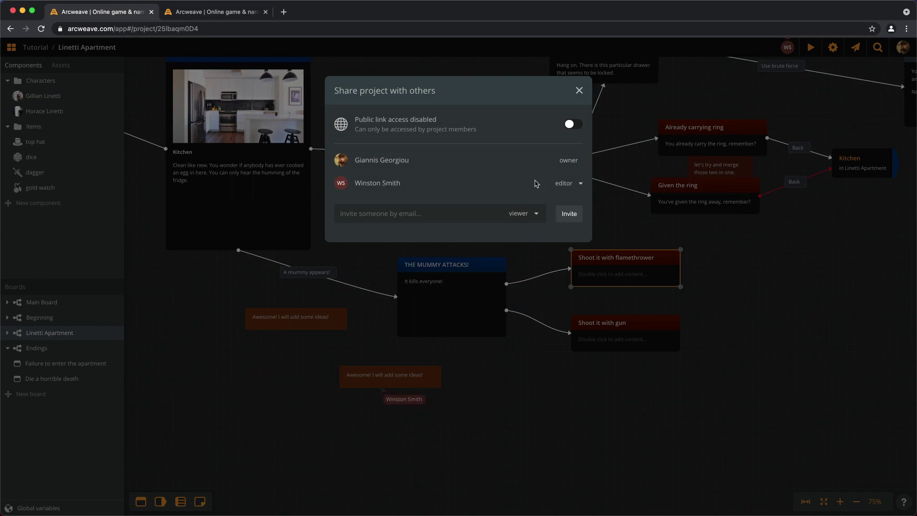
{"action": "left_click", "coordinate": [579, 185]}
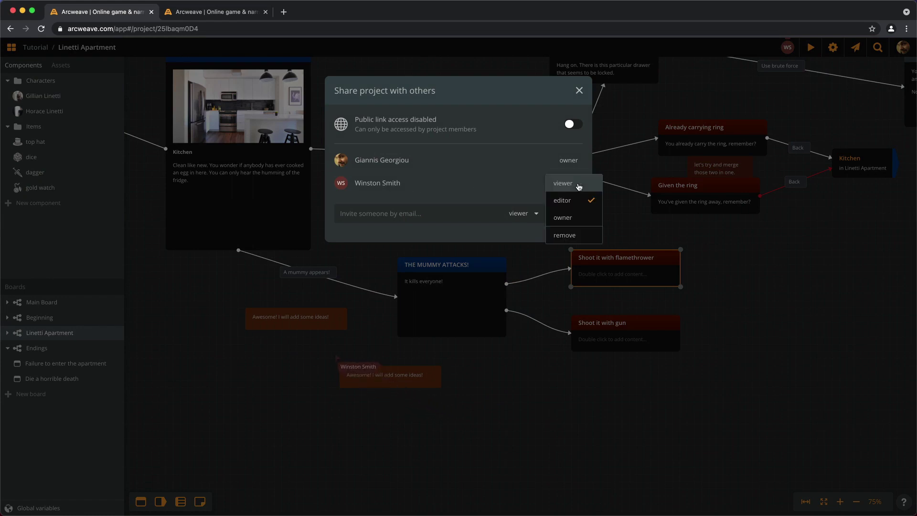
{"action": "left_click", "coordinate": [574, 235]}
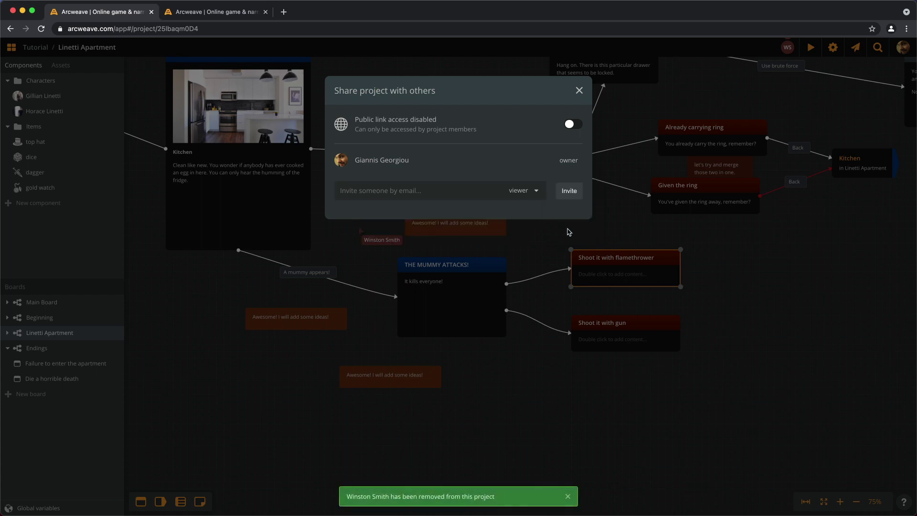
{"action": "left_click", "coordinate": [569, 231]}
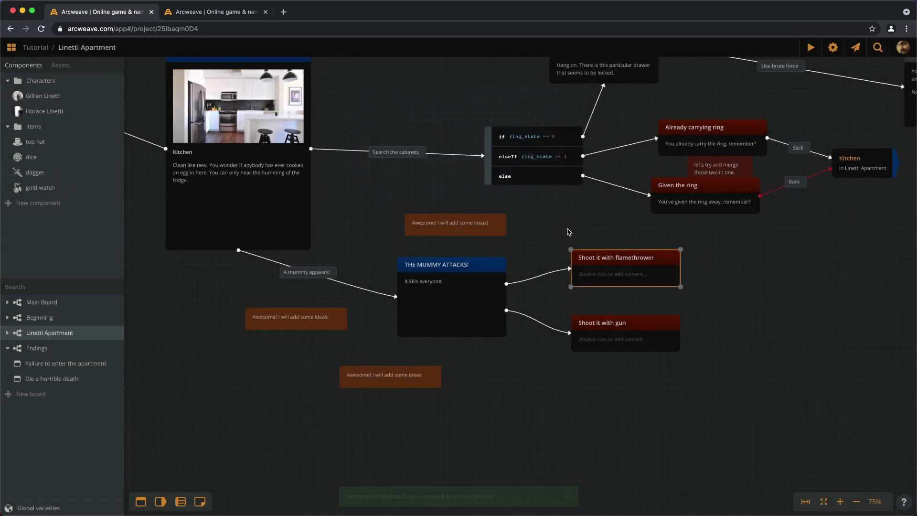
{"action": "left_click", "coordinate": [576, 406]}
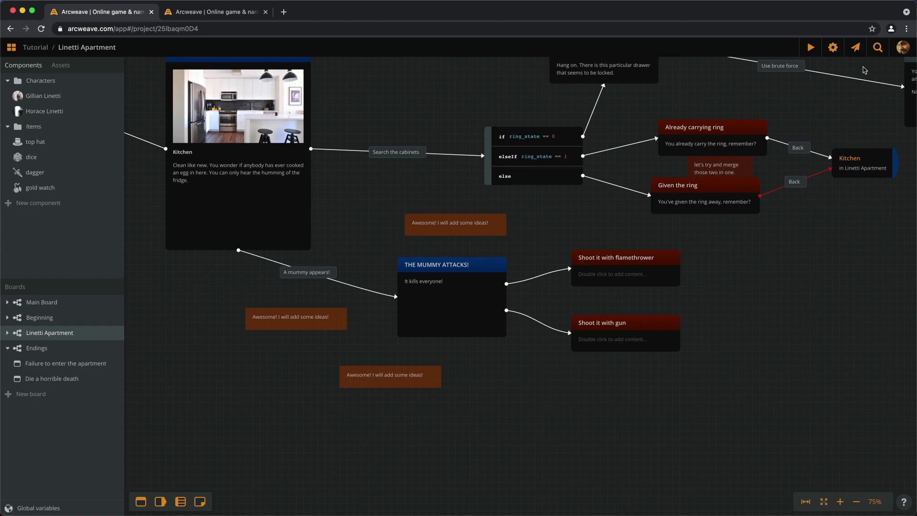
Step: Open the export options, try selecting three boards, revert to All boards, and show Spreadsheet settings
{"action": "left_click", "coordinate": [857, 49]}
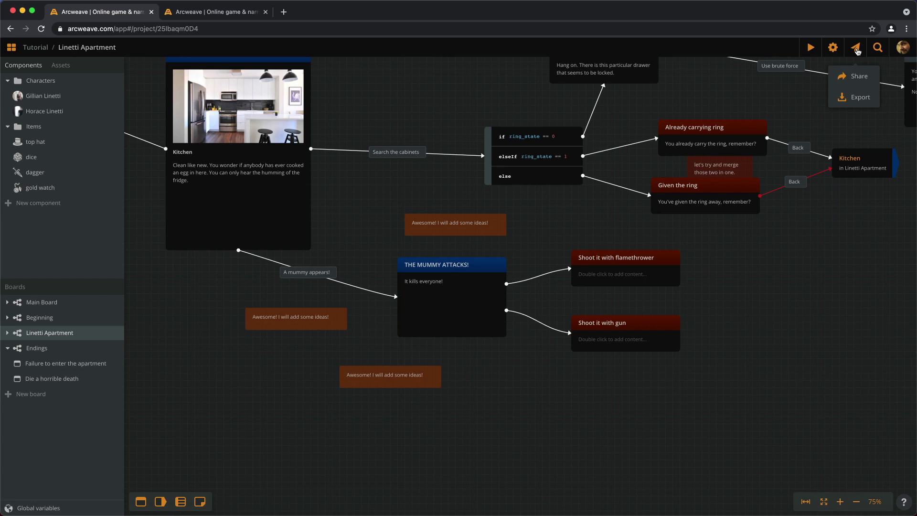
{"action": "left_click", "coordinate": [857, 97]}
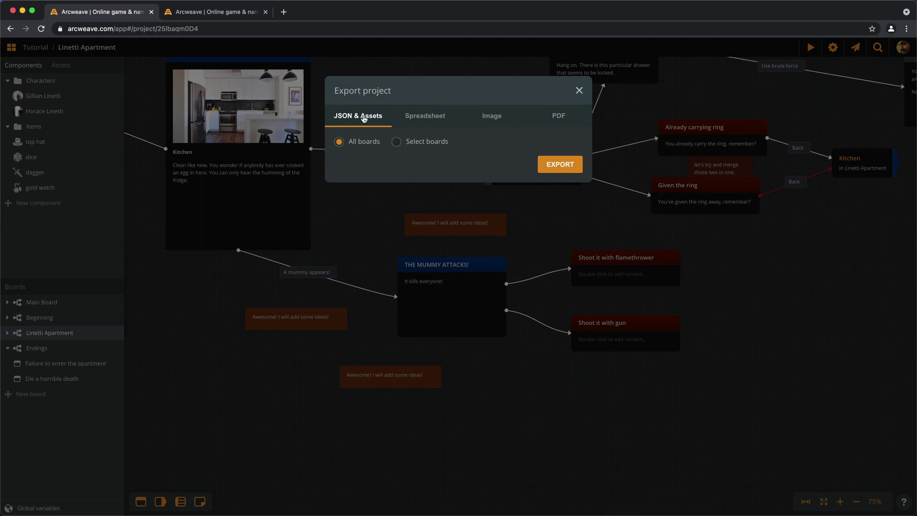
{"action": "left_click", "coordinate": [397, 142]}
{"action": "left_click", "coordinate": [347, 168]}
{"action": "left_click", "coordinate": [347, 168]}
{"action": "left_click", "coordinate": [347, 189]}
{"action": "left_click", "coordinate": [346, 237]}
{"action": "left_click", "coordinate": [347, 257]}
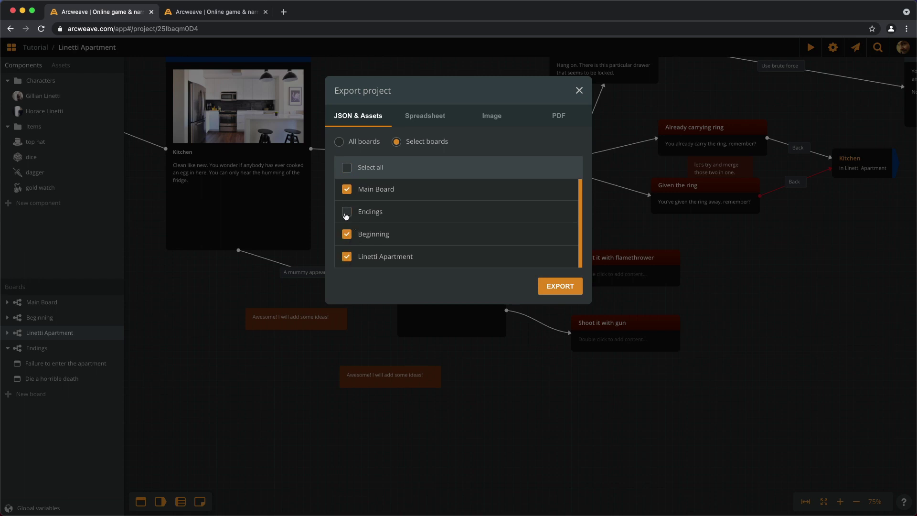
{"action": "left_click", "coordinate": [356, 144]}
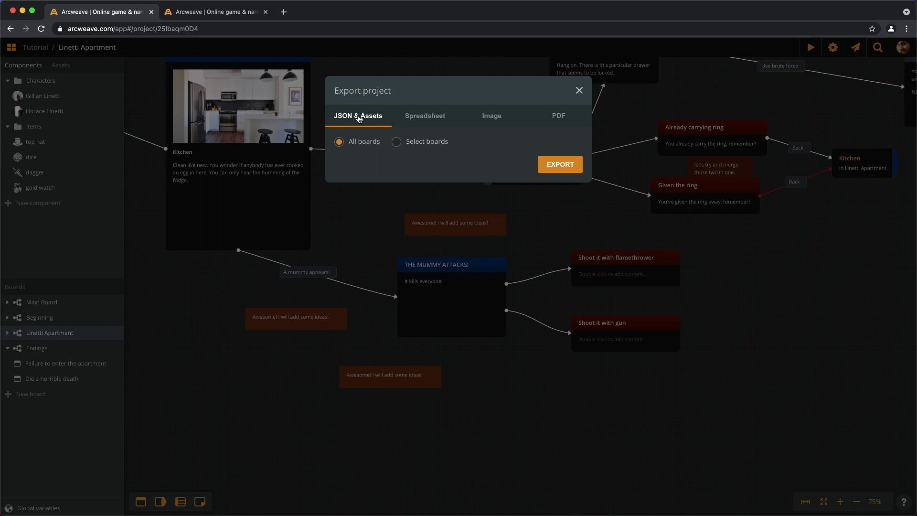
{"action": "left_click", "coordinate": [417, 118]}
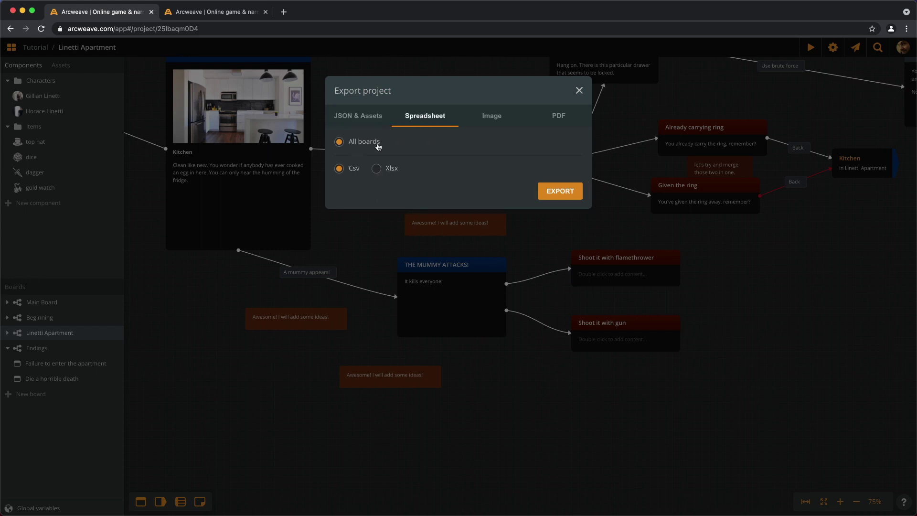
Step: Choose Xlsx for the spreadsheet, then set the image export to PNG at Large size
{"action": "left_click", "coordinate": [391, 169]}
{"action": "left_click", "coordinate": [496, 119]}
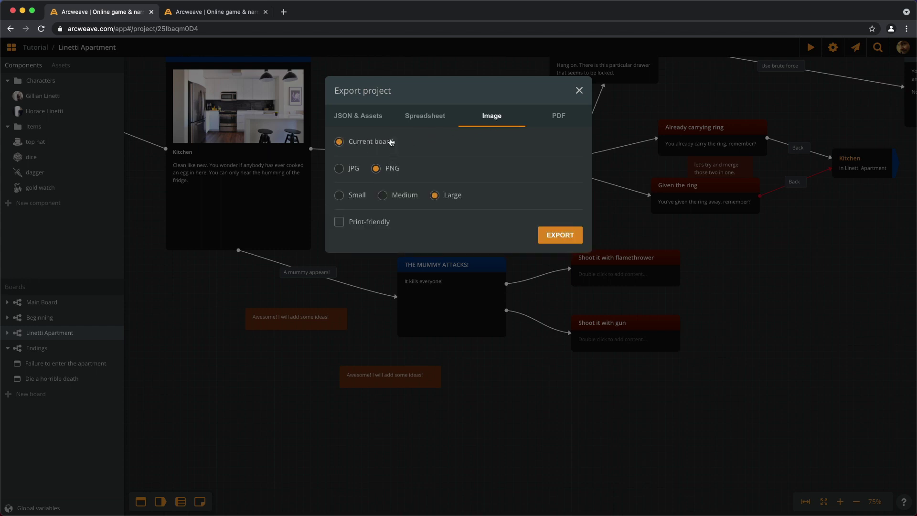
{"action": "left_click", "coordinate": [341, 171]}
{"action": "left_click", "coordinate": [378, 172]}
{"action": "left_click", "coordinate": [382, 196]}
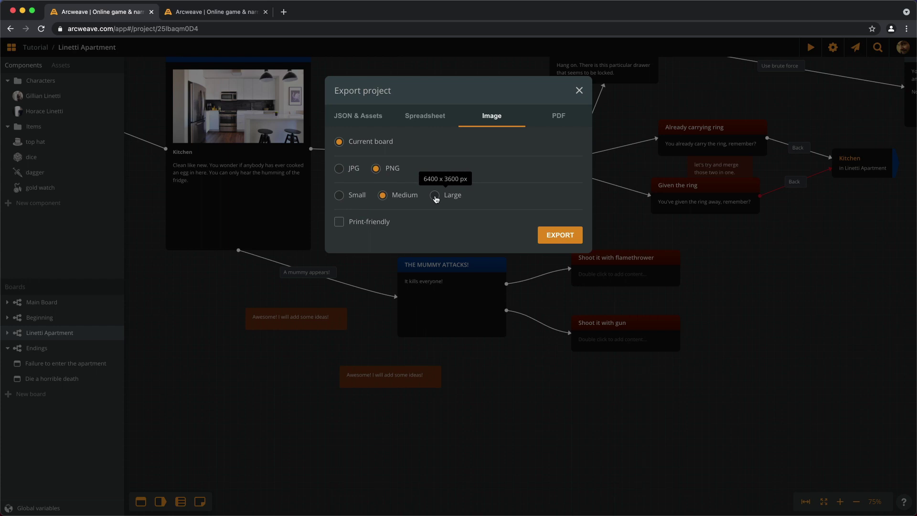
{"action": "left_click", "coordinate": [435, 196]}
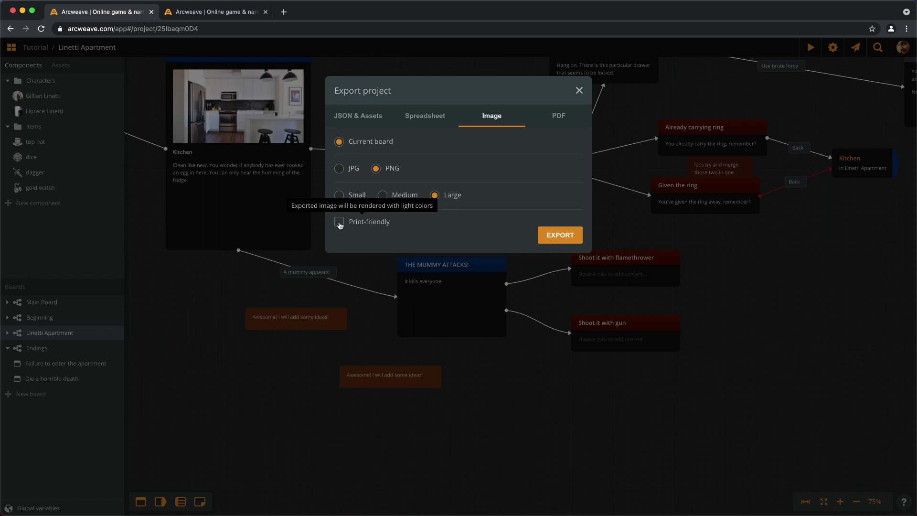
Step: Tick Print-friendly, review the PDF options, and close the export dialog without exporting
{"action": "left_click", "coordinate": [340, 223]}
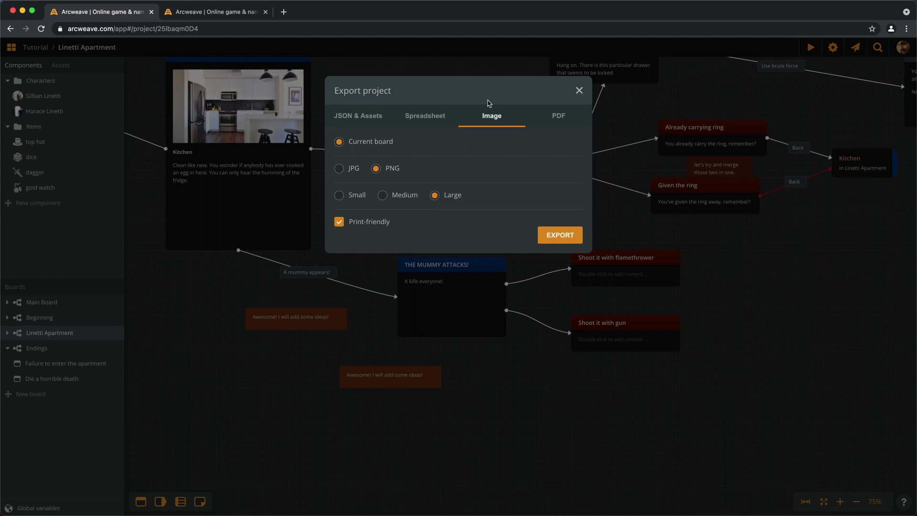
{"action": "left_click", "coordinate": [558, 116]}
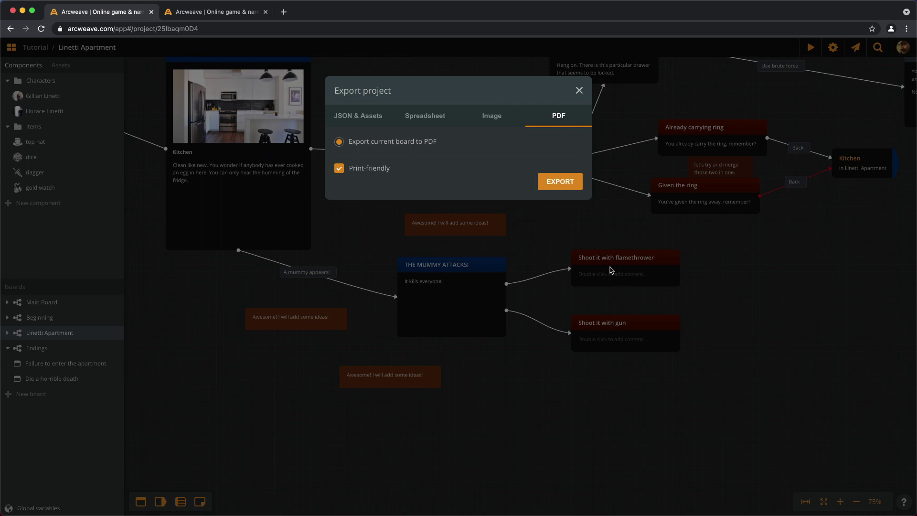
{"action": "left_click", "coordinate": [574, 443]}
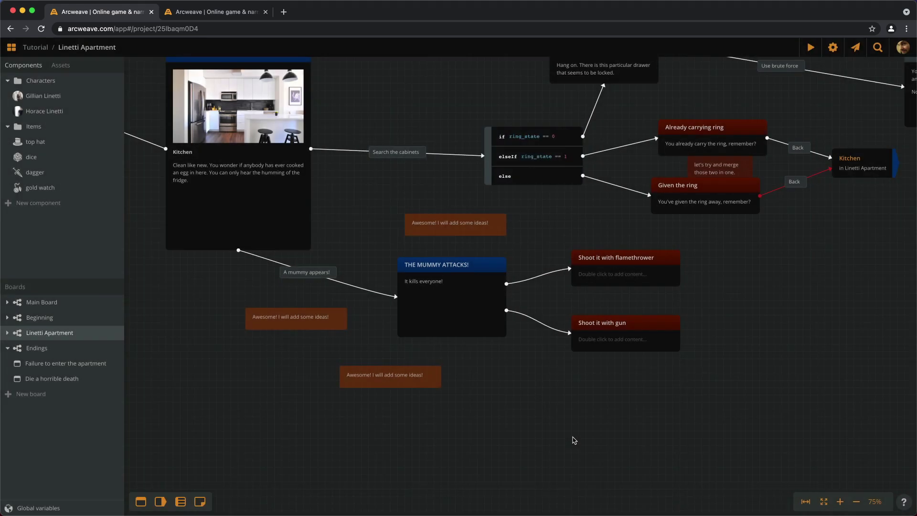